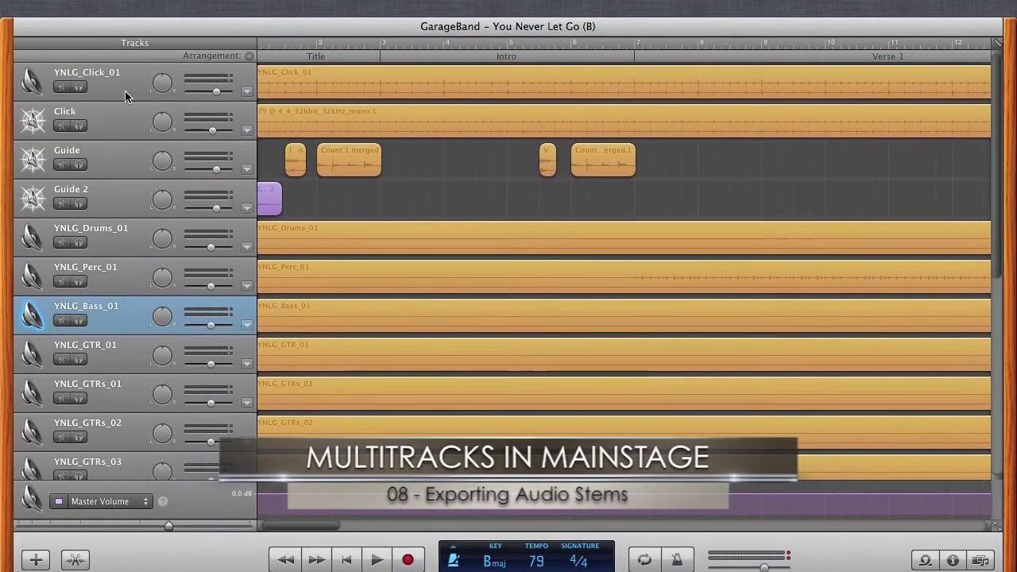
Select the YNLG_Click_01 track and save the project.
left_click(124, 68)
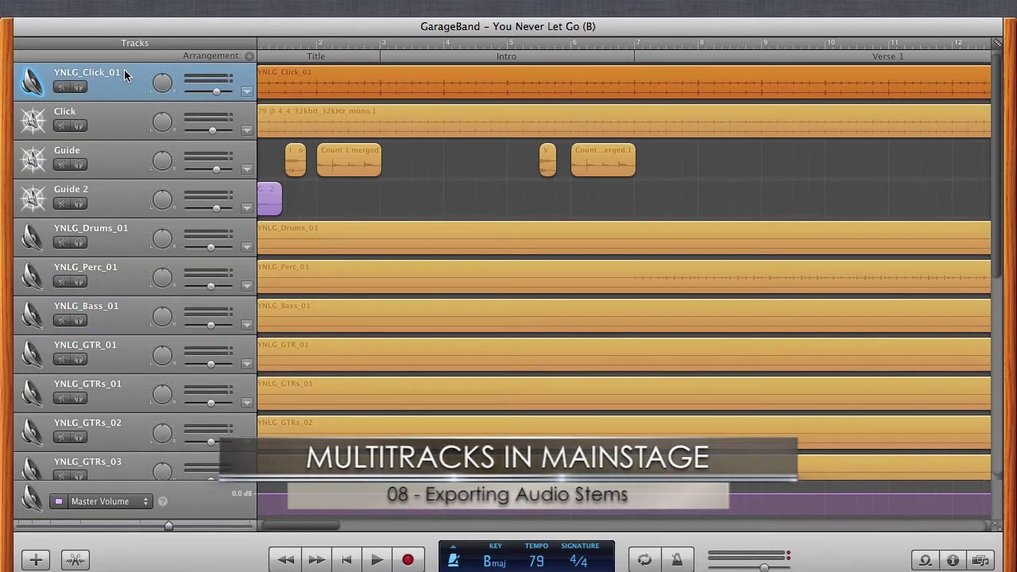
left_click(135, 8)
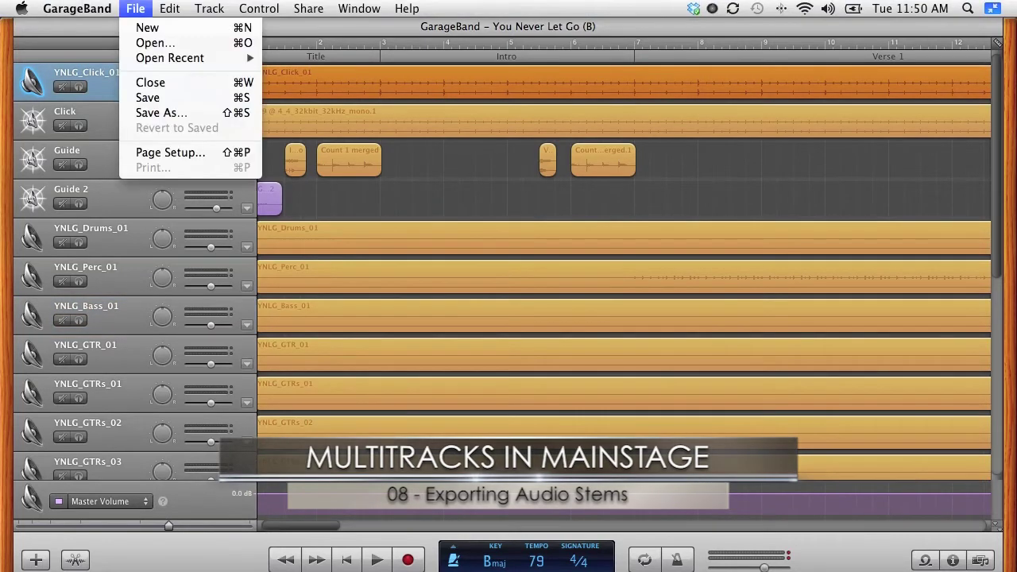
left_click(138, 101)
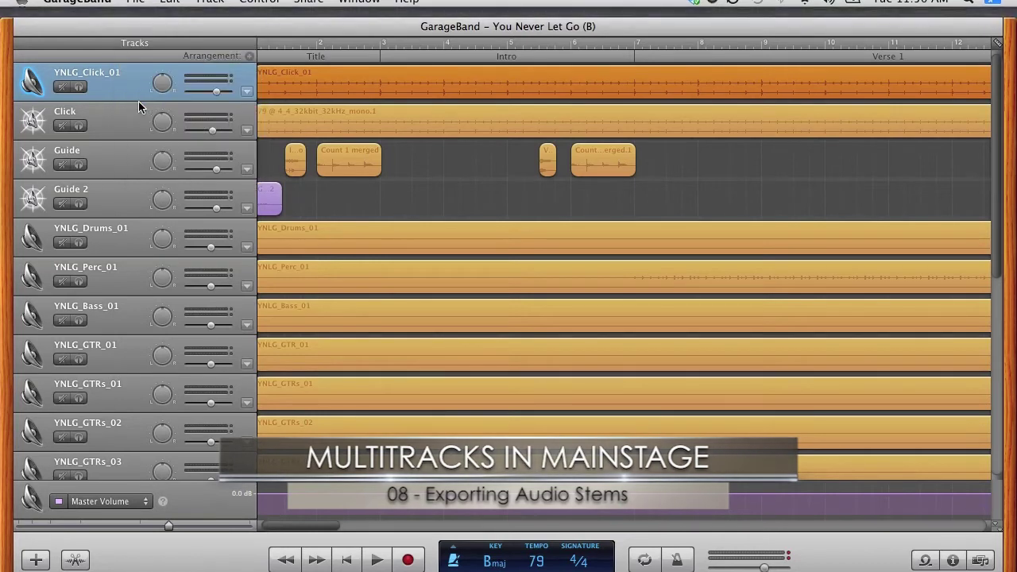
Zoom the timeline out so the whole song from Title to Outro is visible.
scroll(372, 318, "down", 2)
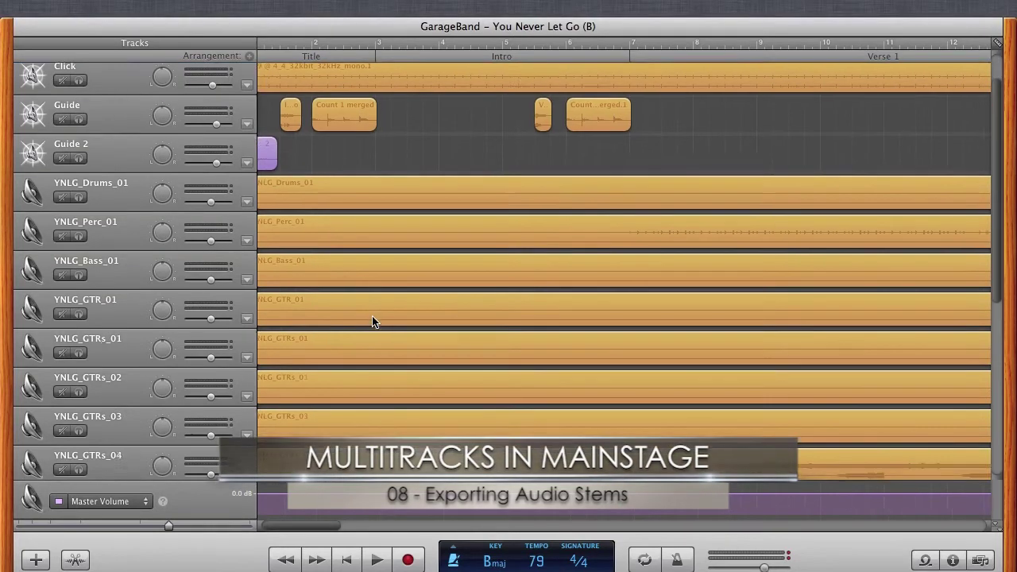
scroll(371, 321, "down", 5)
scroll(372, 320, "up", 4)
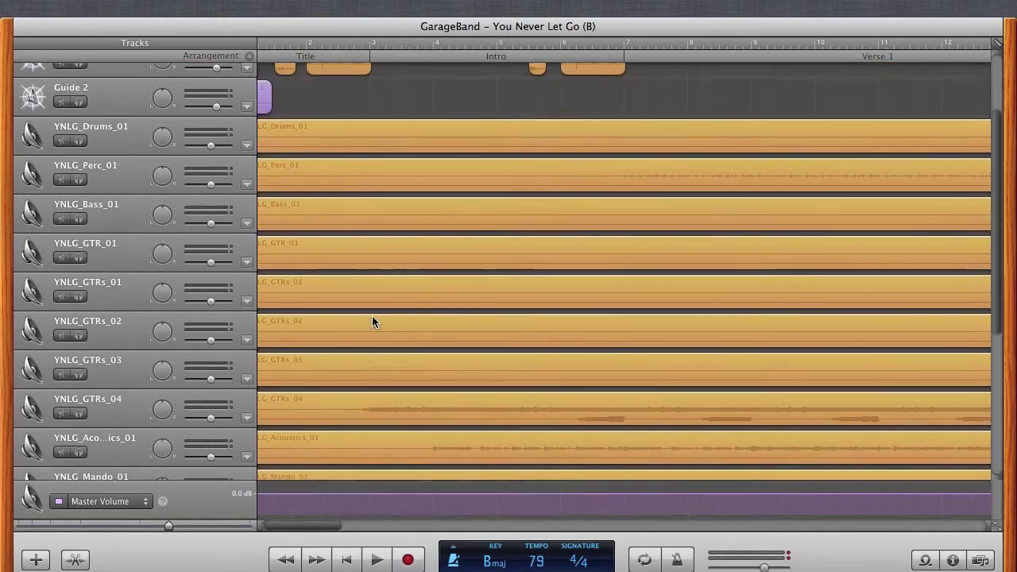
scroll(371, 320, "up", 3)
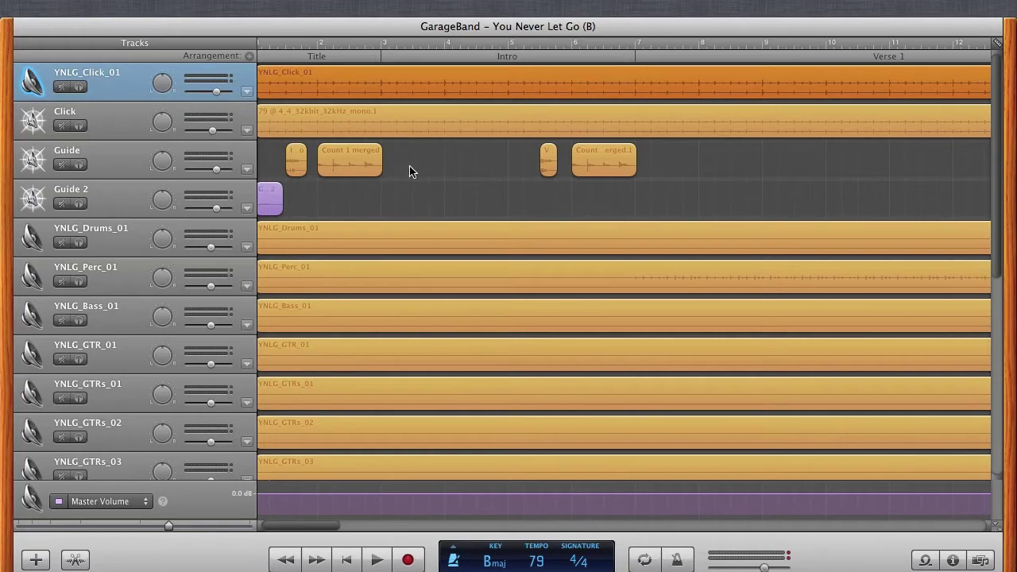
scroll(357, 254, "down", 6)
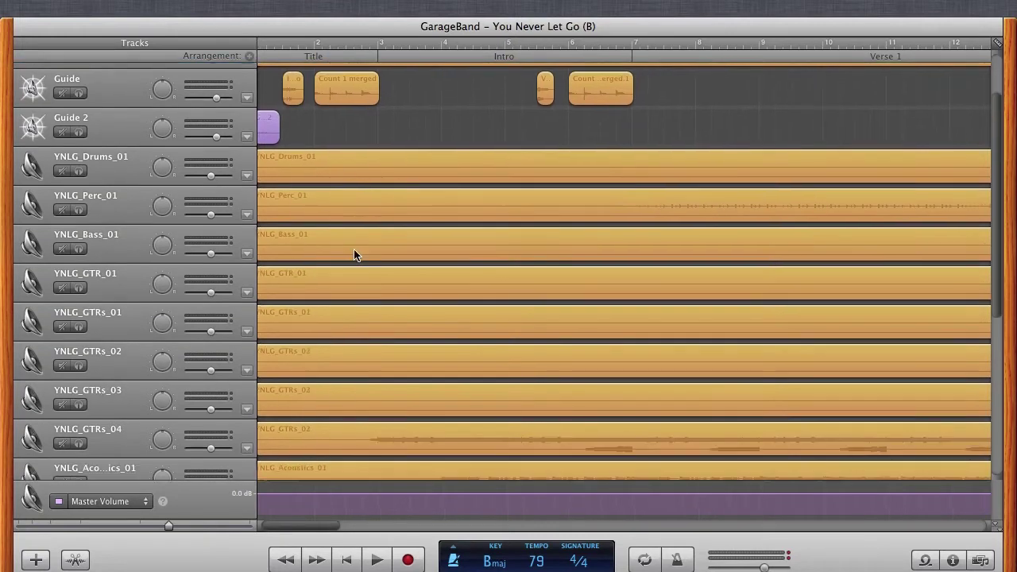
scroll(354, 252, "up", 5)
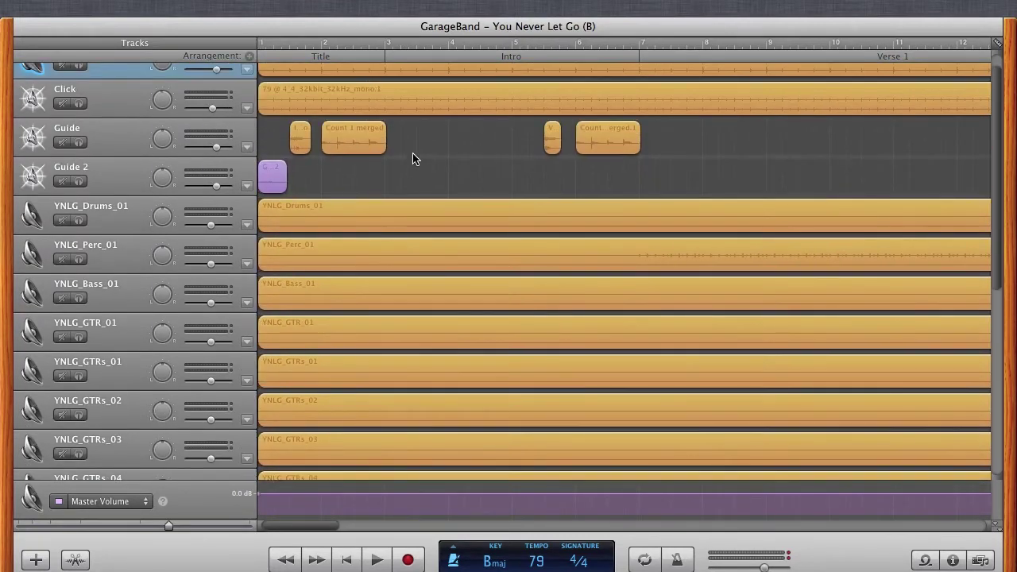
scroll(412, 157, "down", 6)
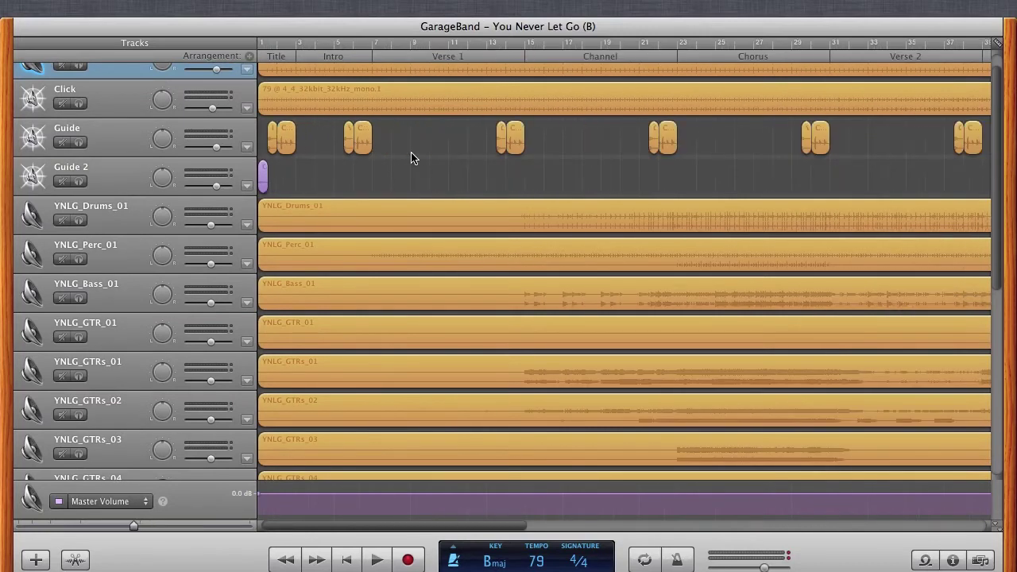
scroll(410, 152, "down", 6)
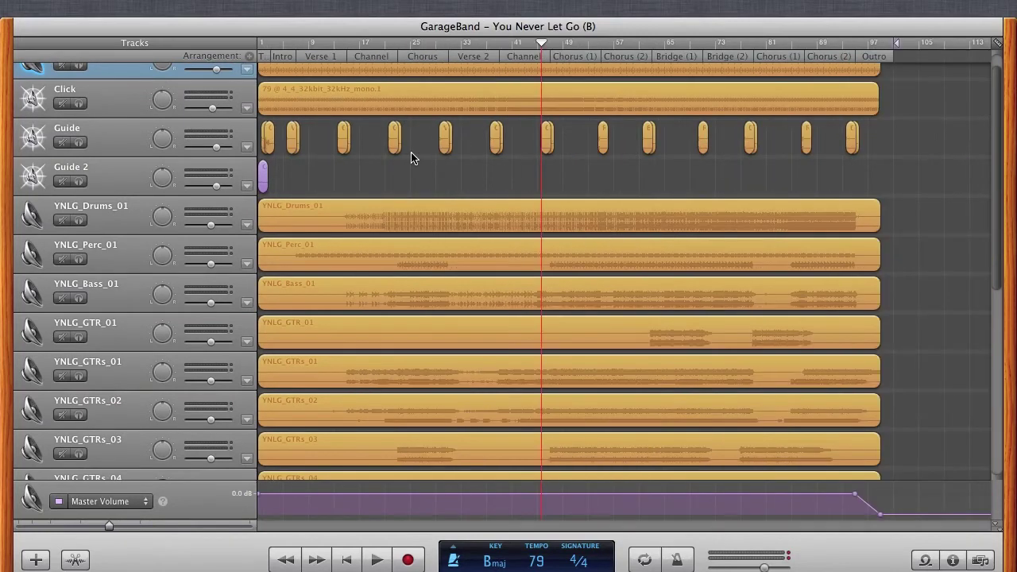
scroll(410, 152, "up", 1)
scroll(410, 151, "down", 1)
scroll(115, 99, "up", 2)
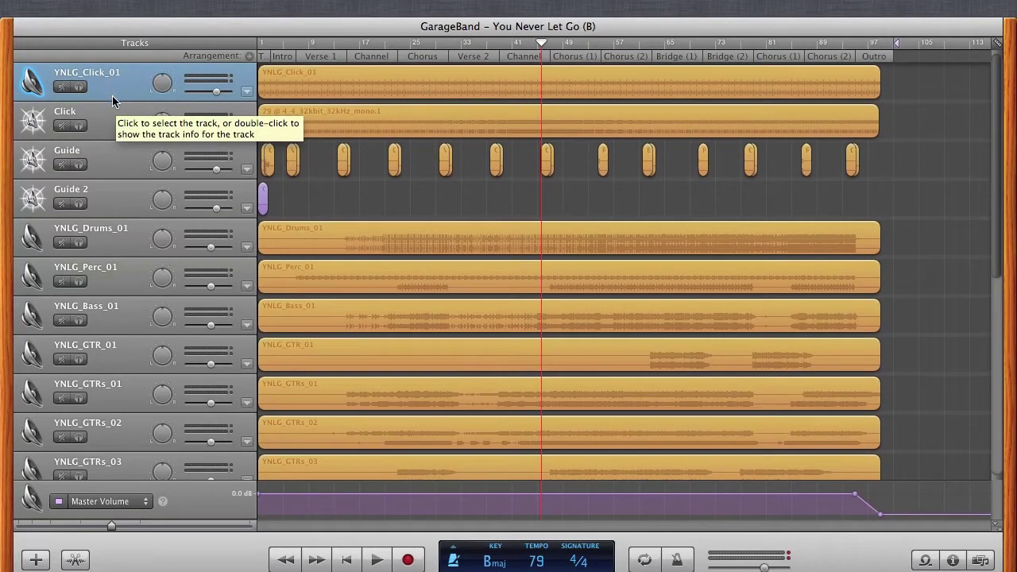
Play the song and mute YNLG_Click_01 during playback, then stop.
left_click(61, 88)
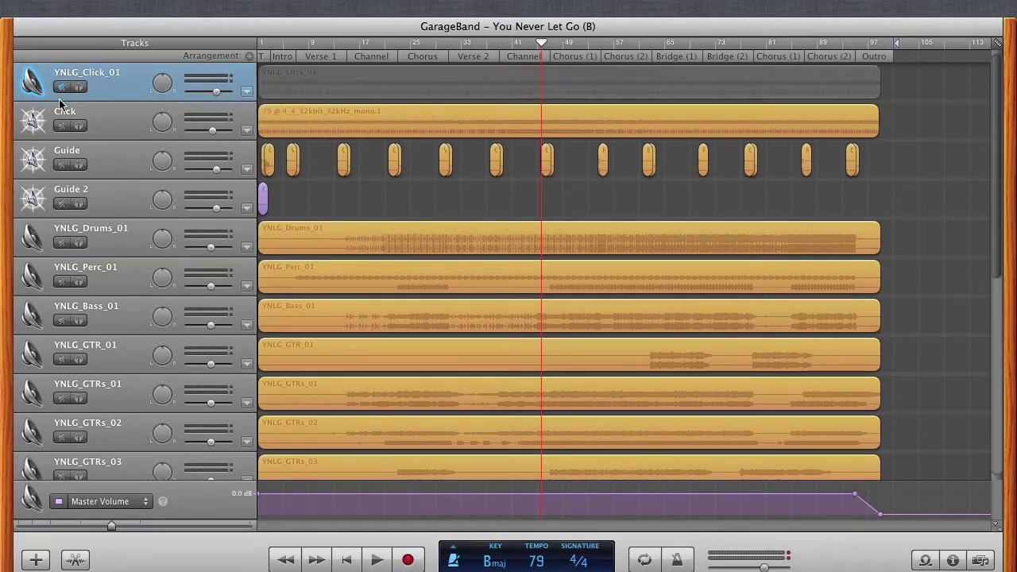
left_click(61, 89)
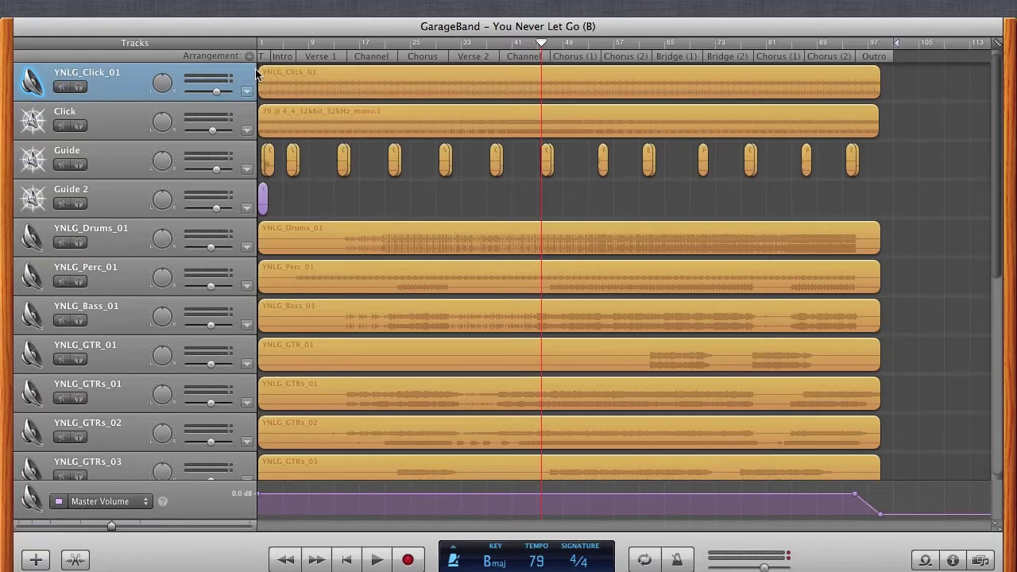
left_click(346, 559)
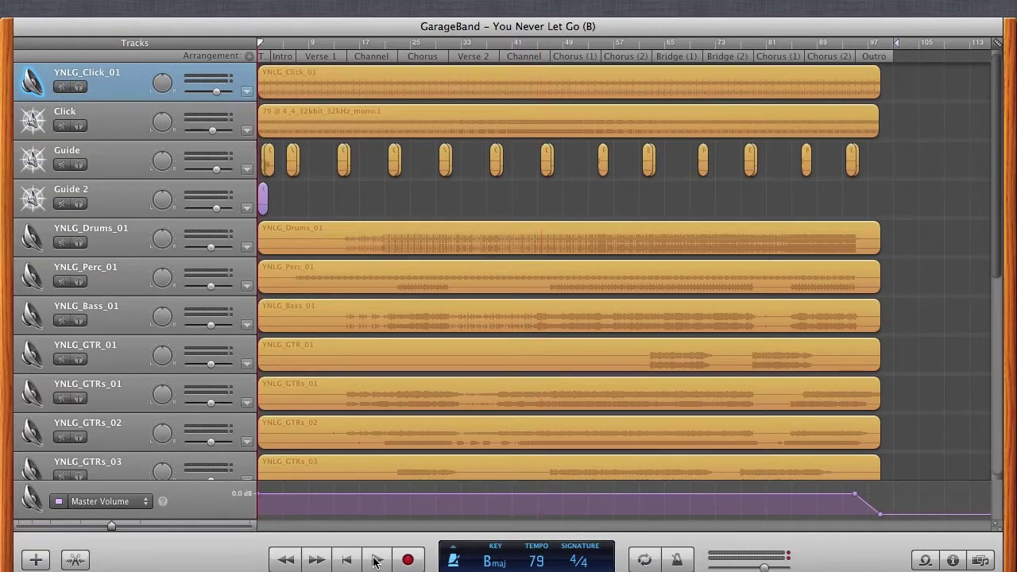
left_click(377, 560)
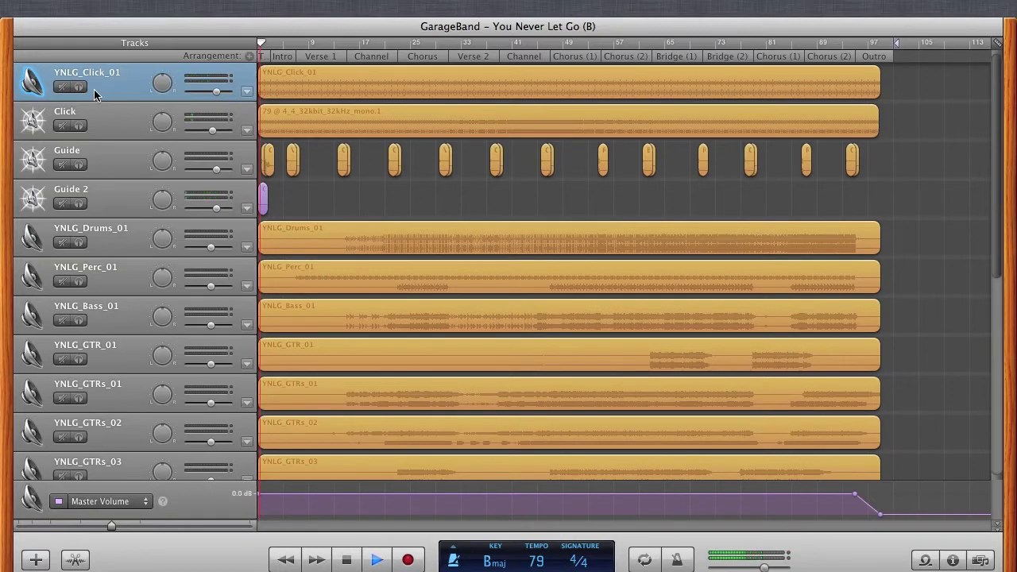
left_click(59, 88)
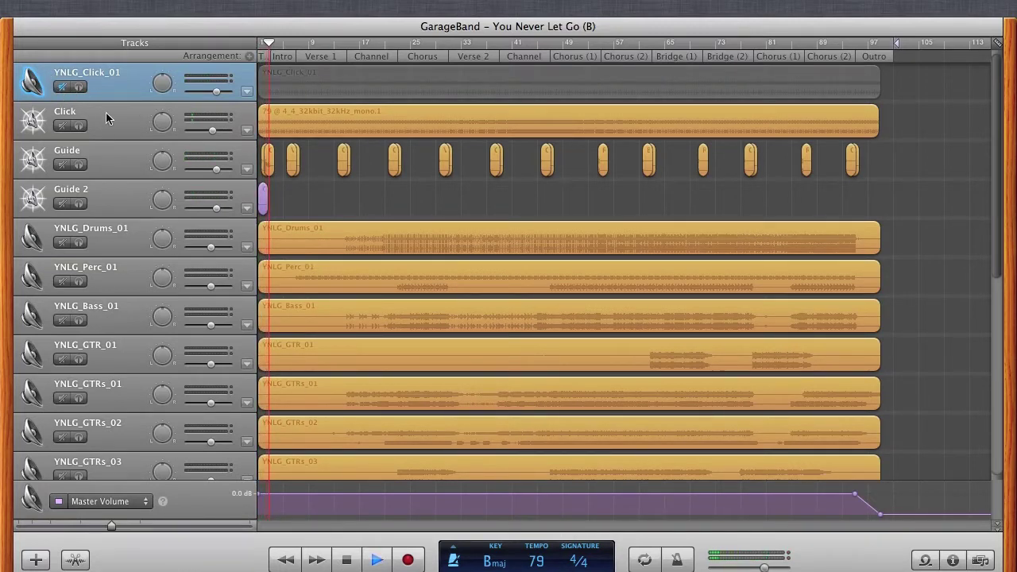
left_click(376, 560)
Return the playhead to the song start and solo the Click track.
left_click(346, 559)
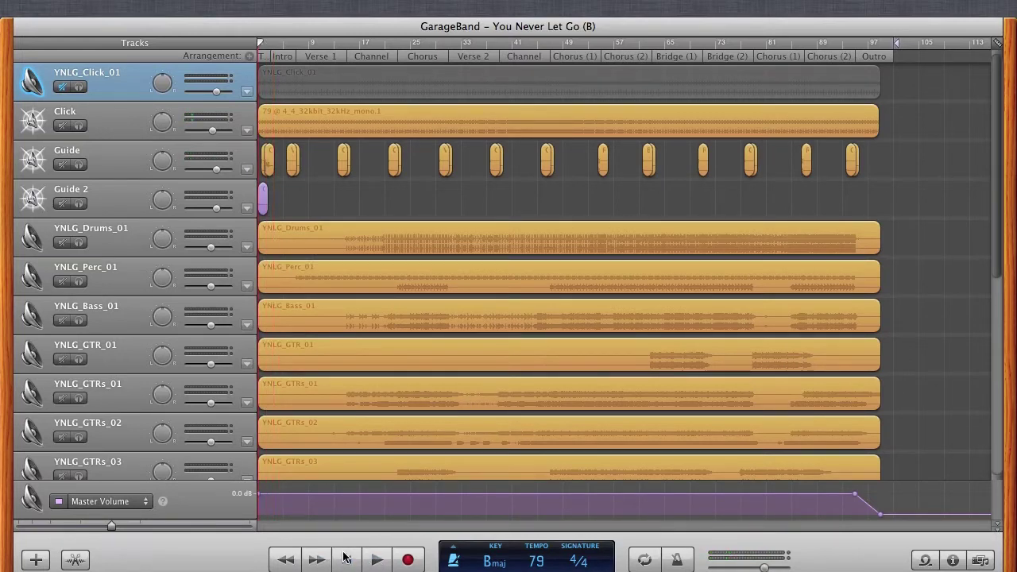
left_click(79, 126)
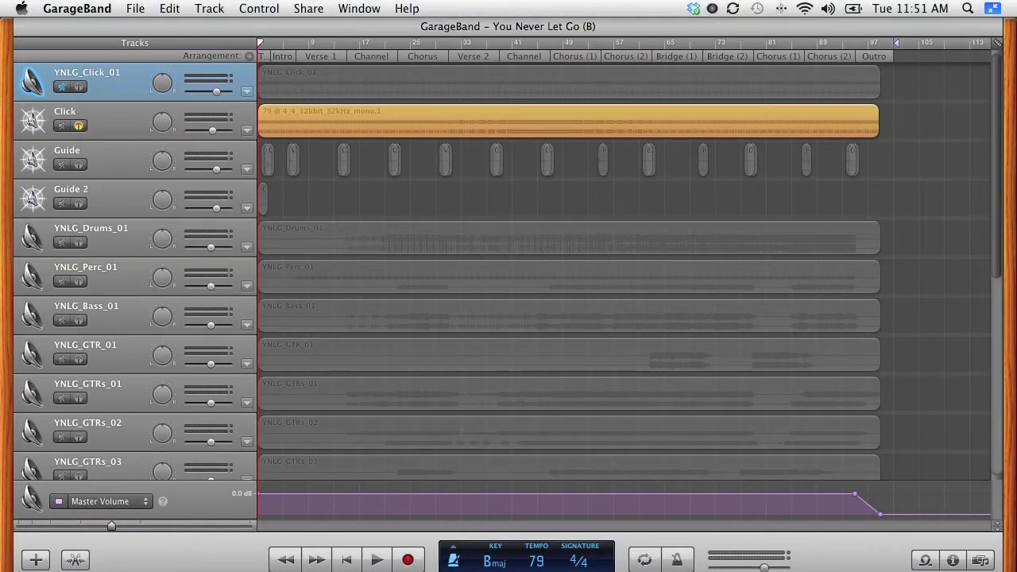
left_click(308, 8)
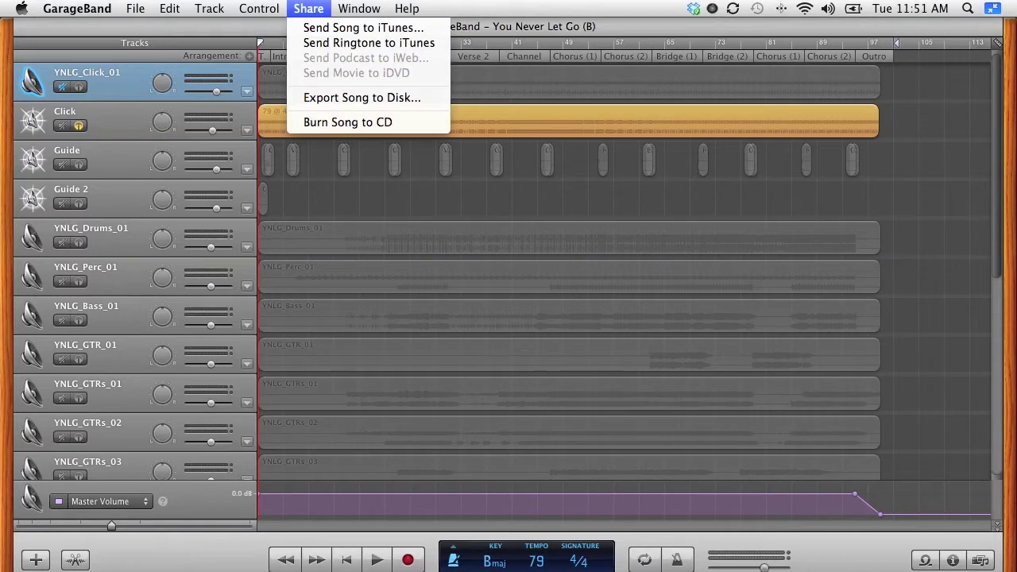
Export the song to disk uncompressed at CD quality.
left_click(324, 98)
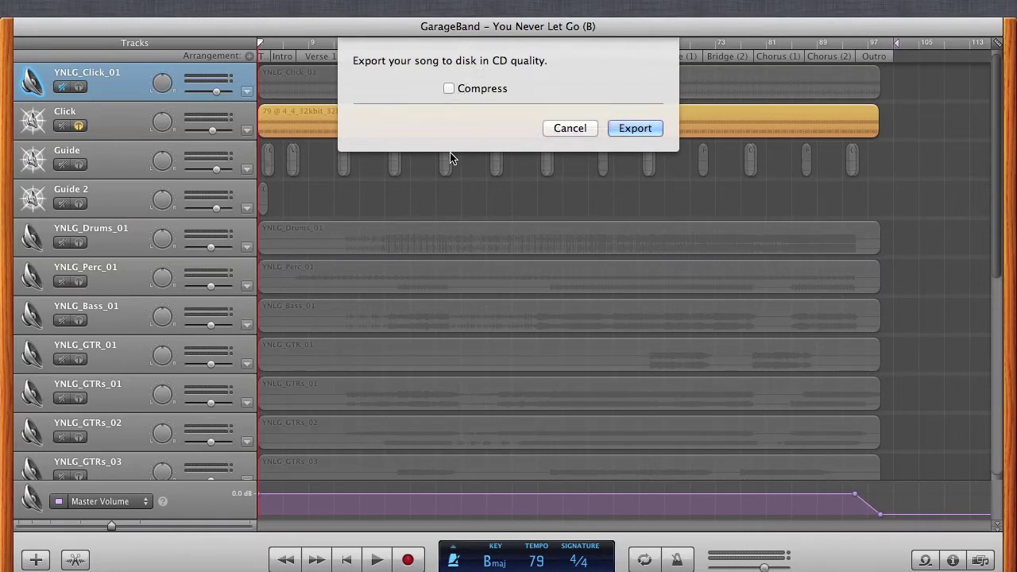
left_click(639, 129)
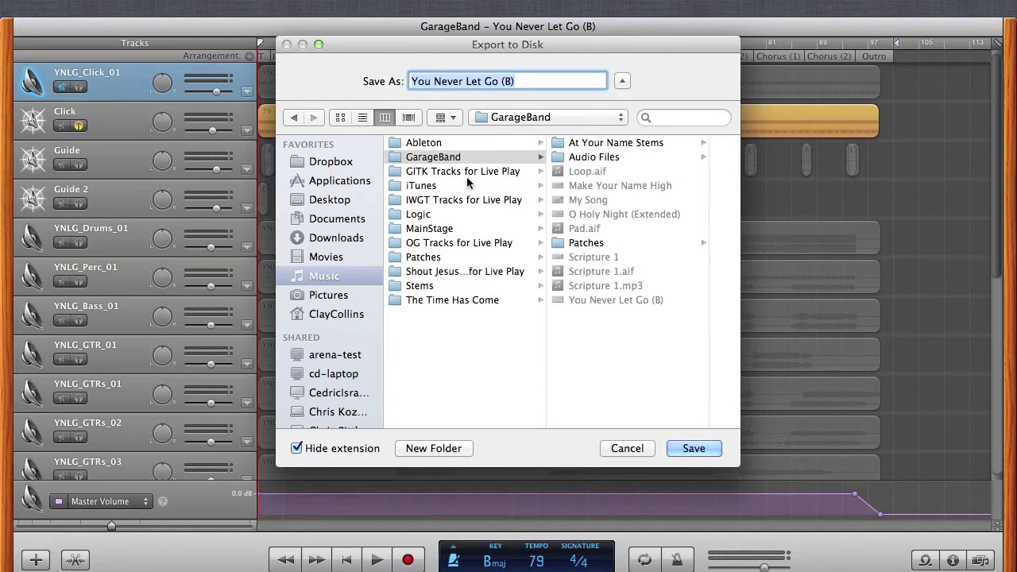
Create a new 'YNLG Stems' folder inside the GarageBand folder.
left_click(441, 158)
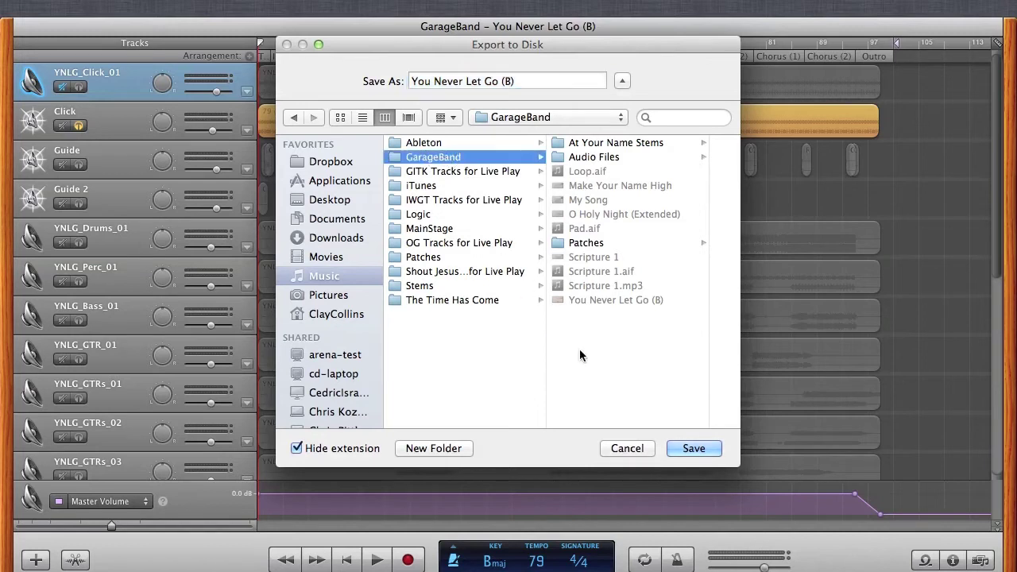
key("super+shift+n")
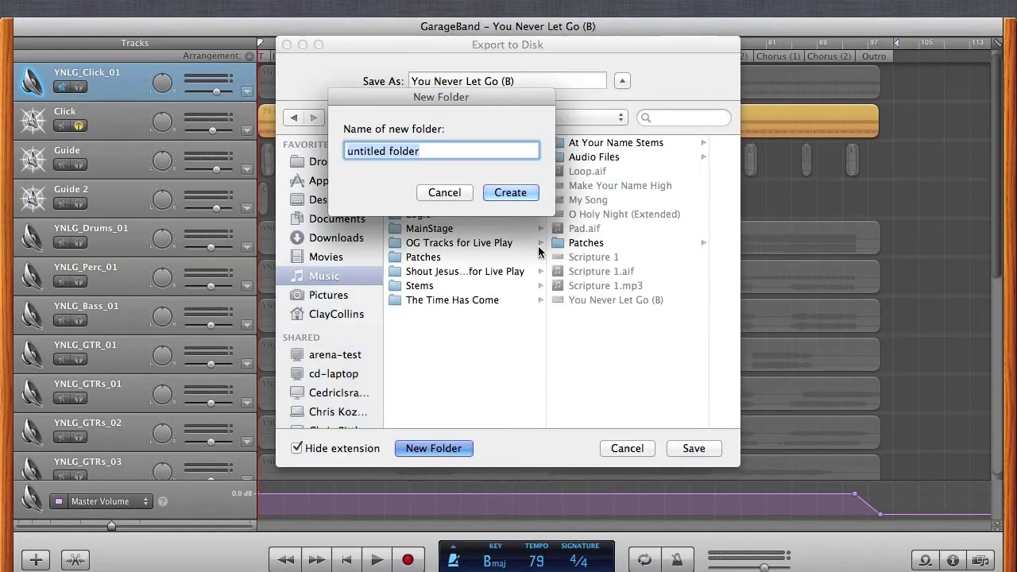
type("YNLG")
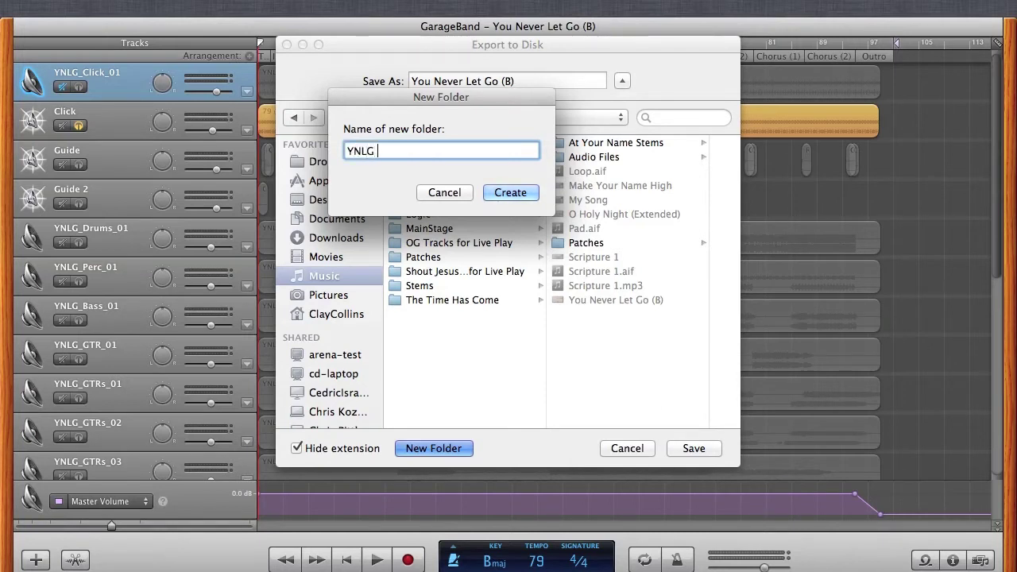
type(" Stems")
key("Return")
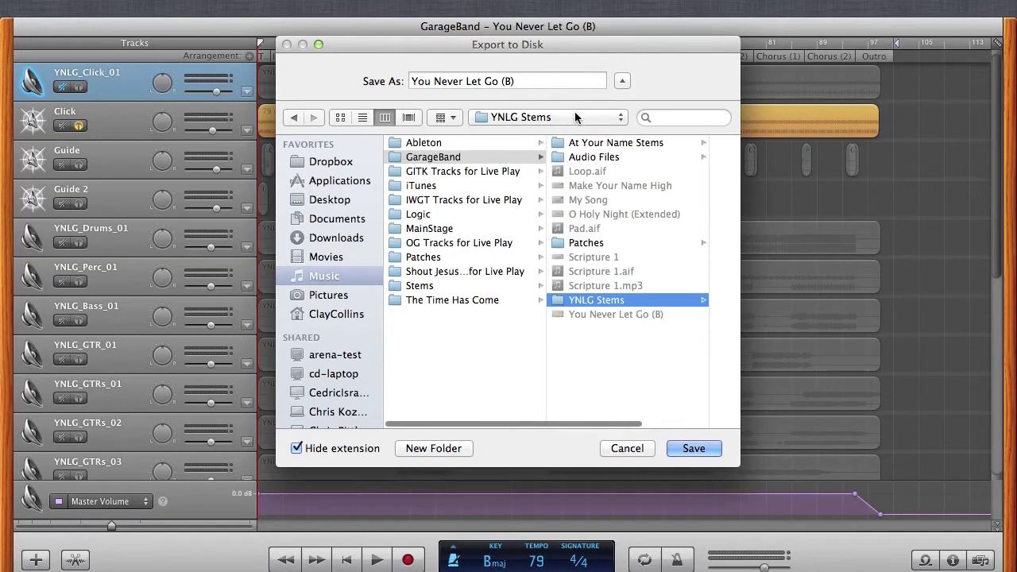
Name the export 'YNLG – Click_79' and save it.
left_click(464, 81)
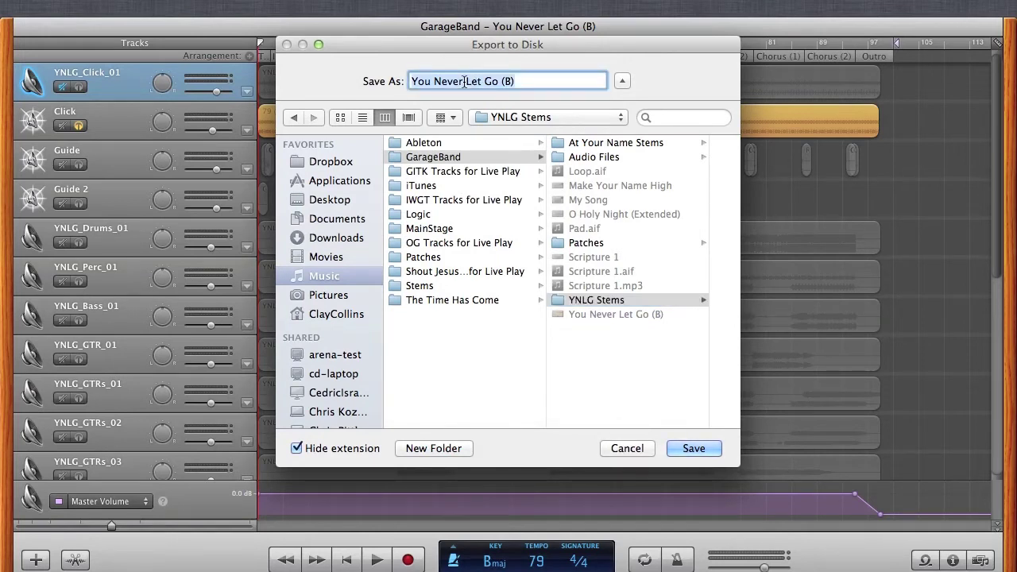
type("R")
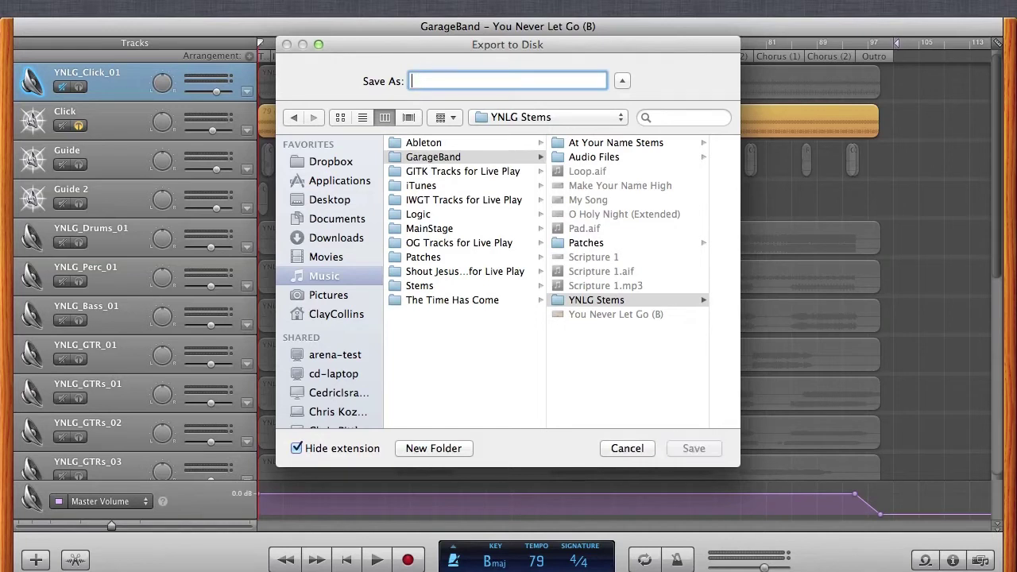
type("NLG")
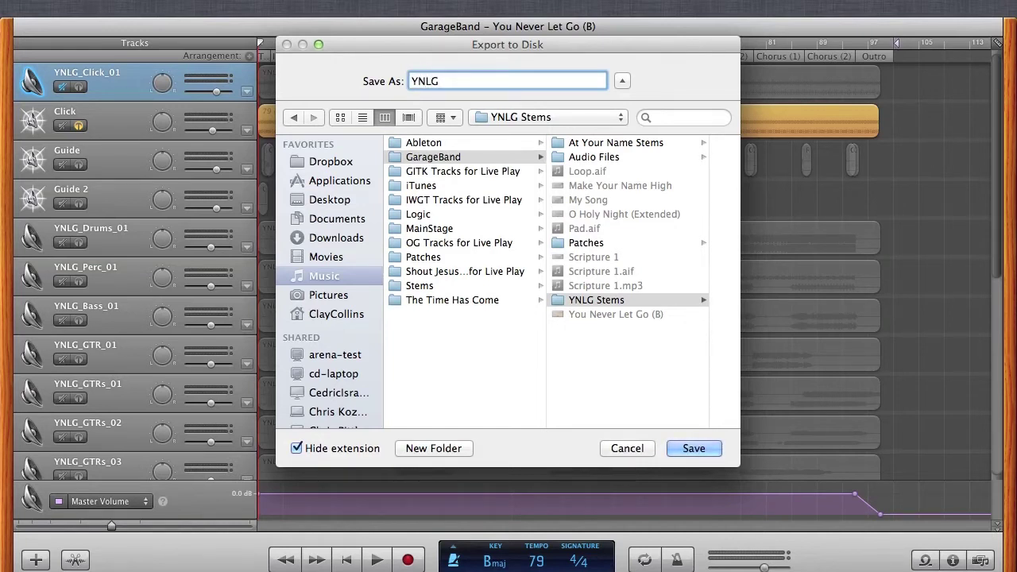
type(" – Click_79")
key("Return")
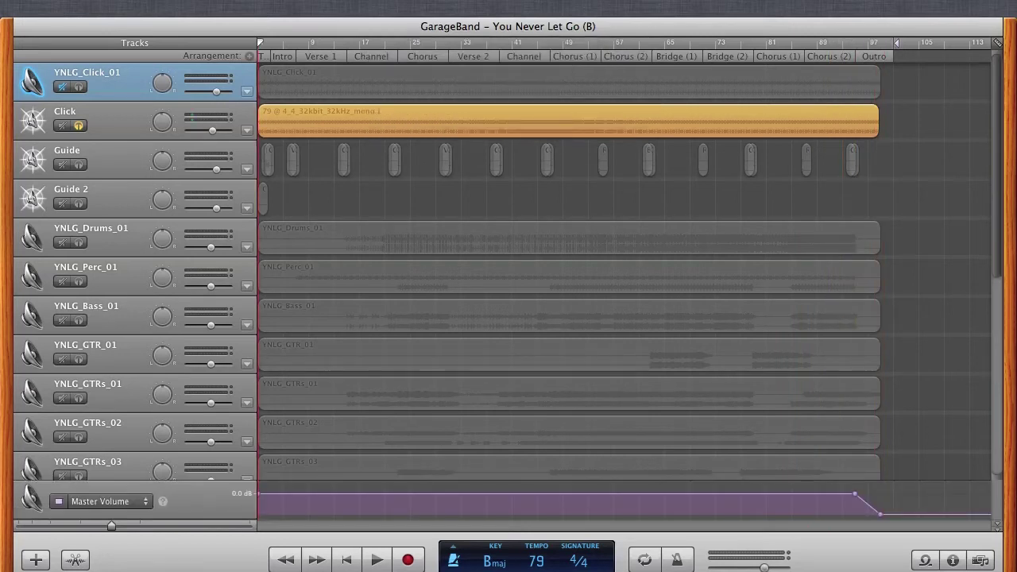
Unsolo Click and solo the Guide and Guide 2 tracks.
left_click(79, 127)
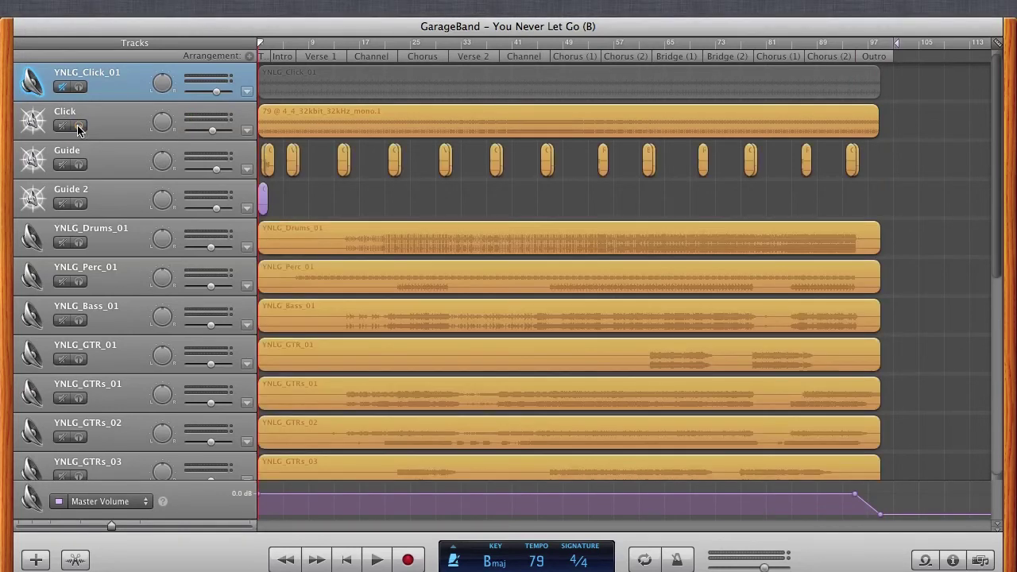
left_click(78, 165)
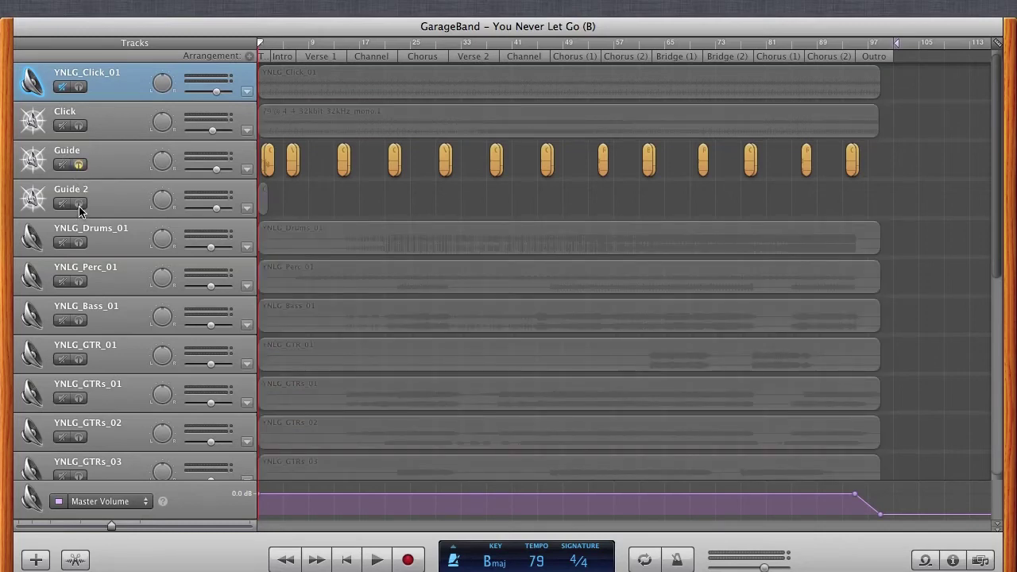
left_click(78, 204)
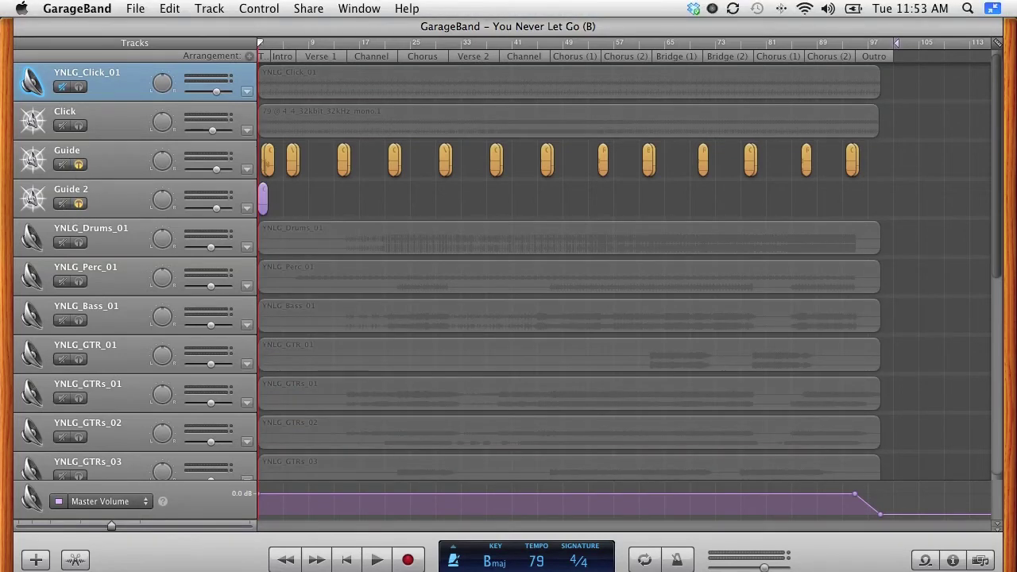
Export the song uncompressed at CD quality as 'YNLG – Guide' in YNLG Stems.
left_click(308, 8)
left_click(304, 95)
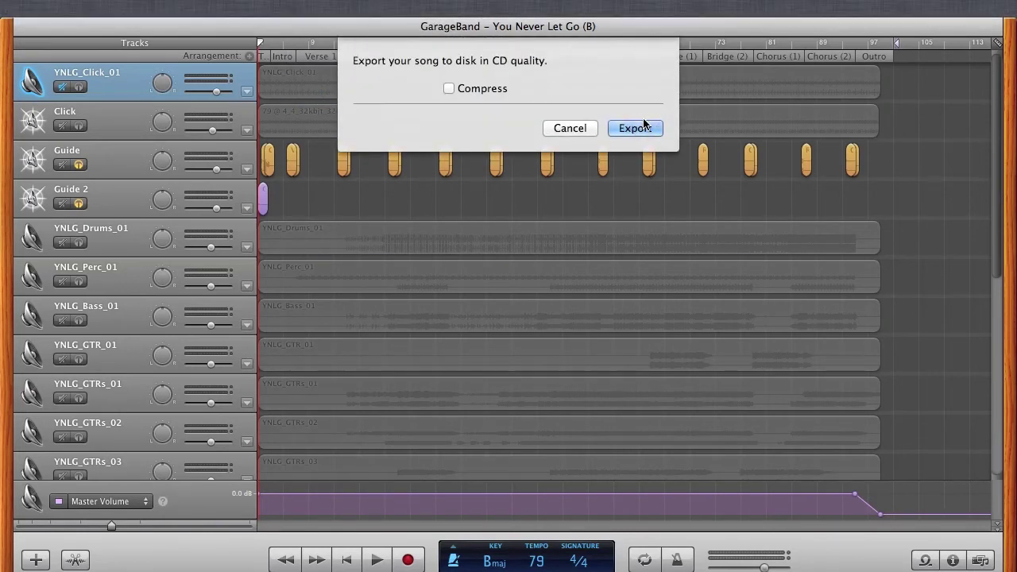
left_click(643, 128)
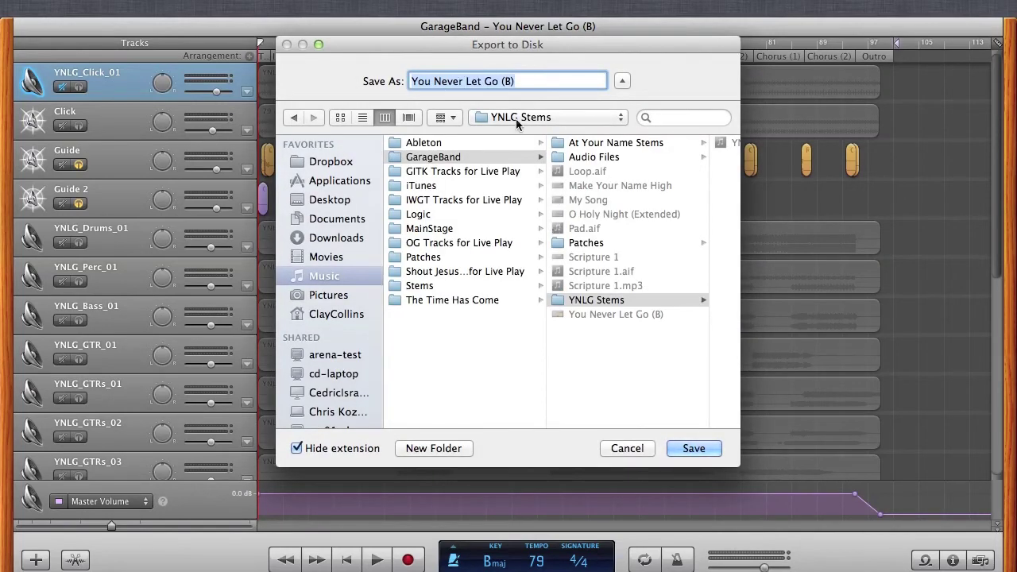
left_click(563, 299)
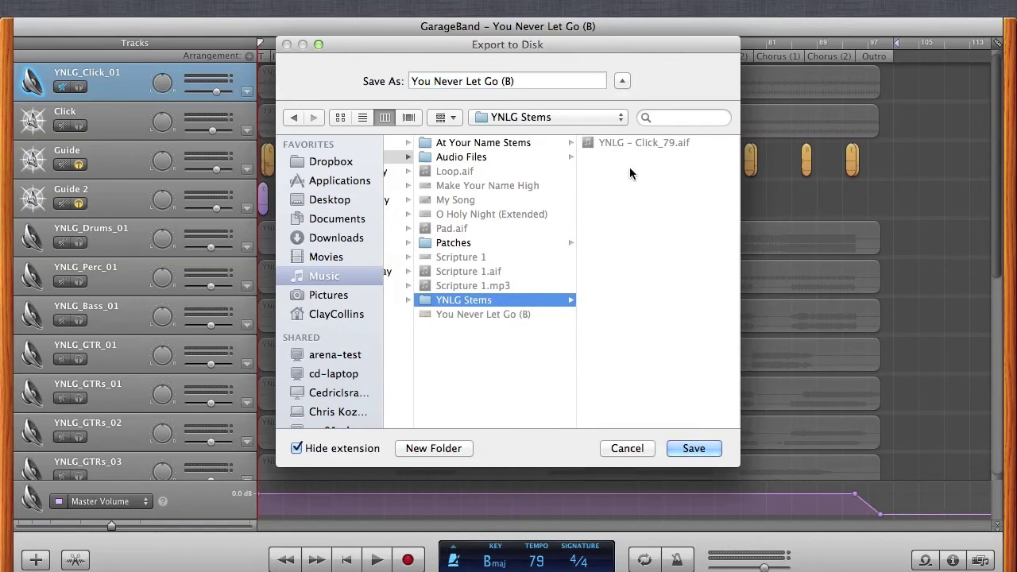
left_click(599, 150)
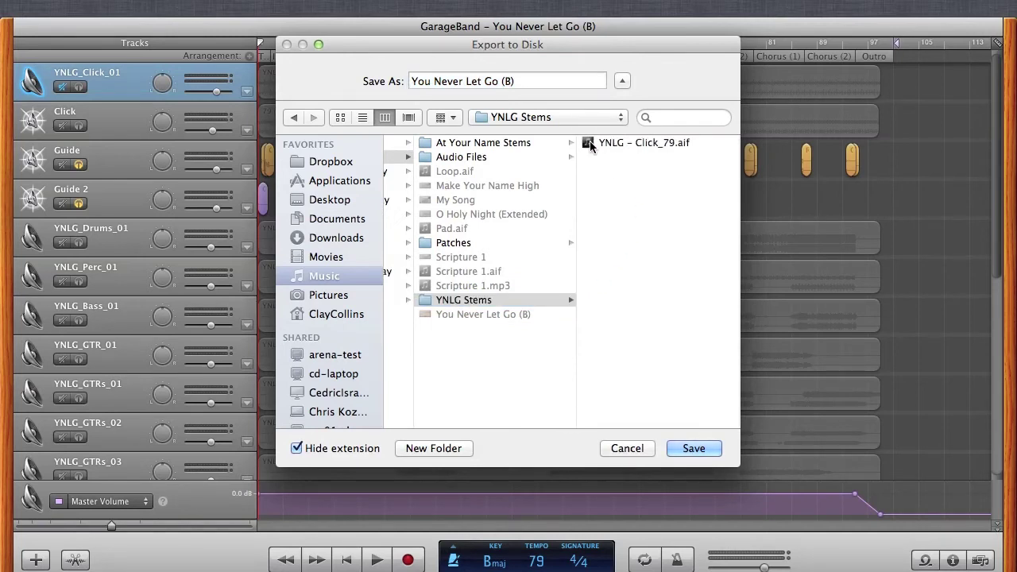
left_click(463, 80)
double_click(463, 81)
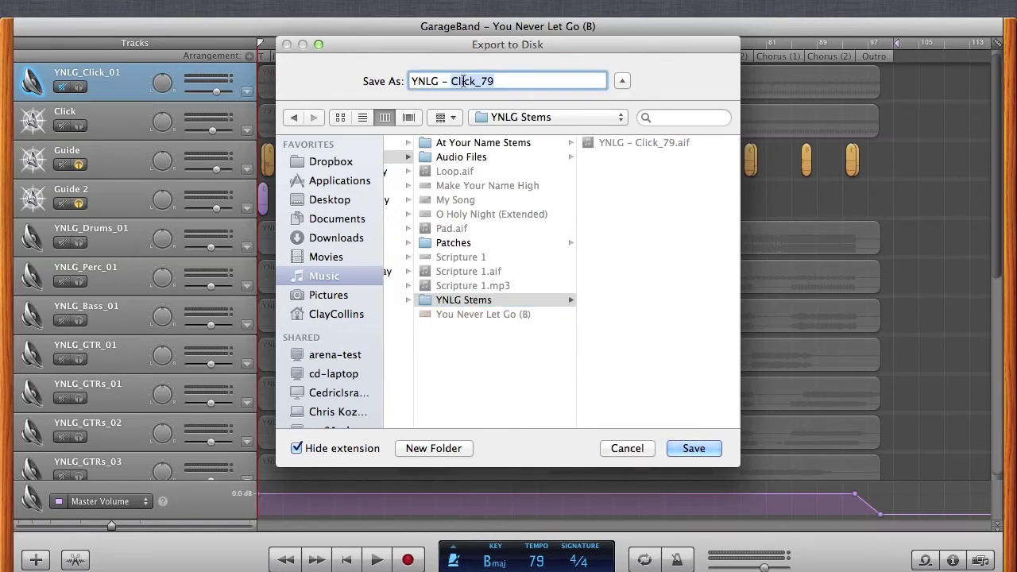
type("Guide")
key("Return")
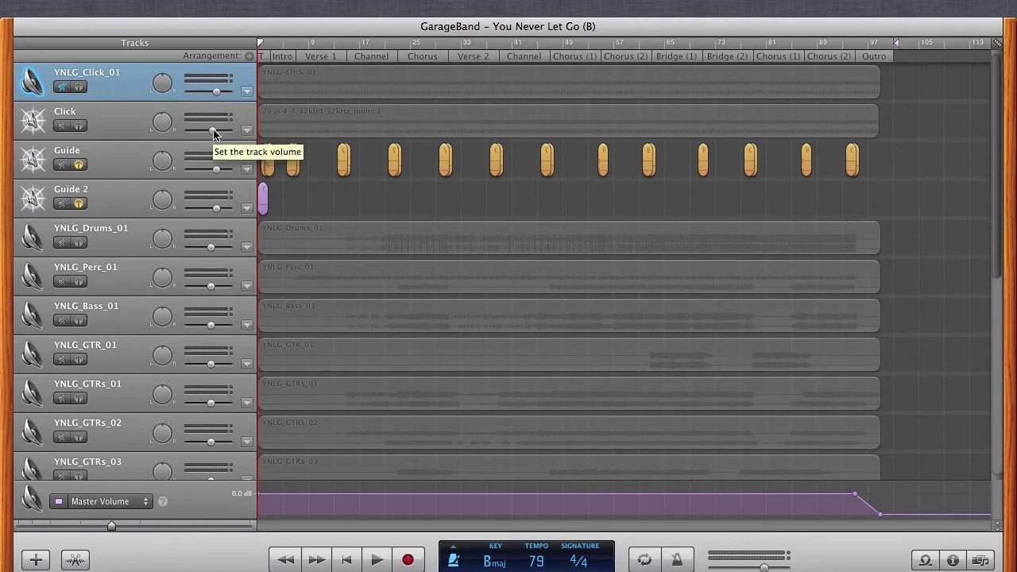
Raise Click's volume slightly, unsolo Guide and Guide 2, and solo Click.
left_click_drag(213, 131, 217, 131)
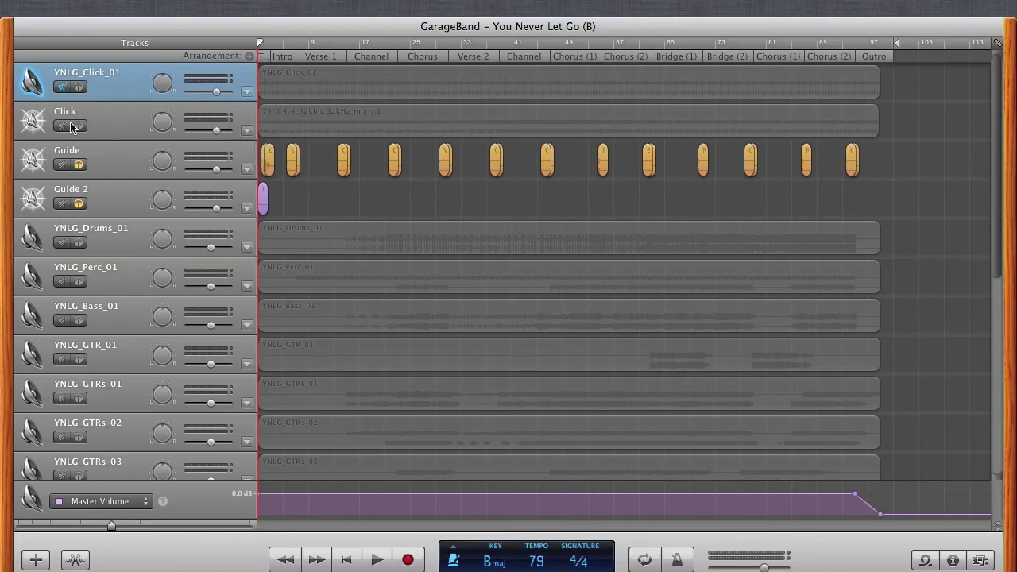
left_click(79, 165)
left_click(75, 205)
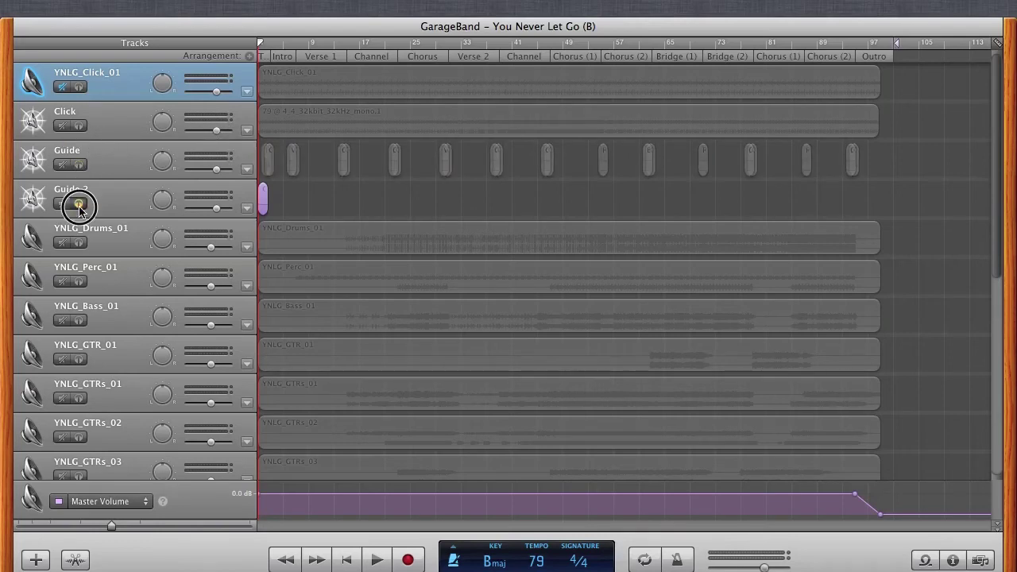
left_click(81, 127)
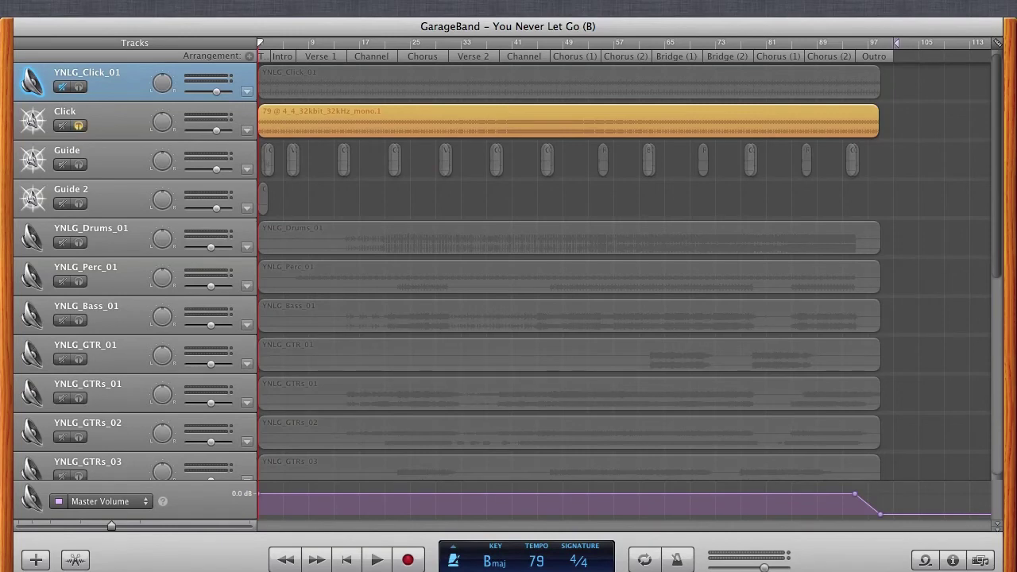
Export uncompressed at CD quality, saving as YNLG – Click_79 in YNLG Stems.
left_click(169, 8)
mouse_move(220, 8)
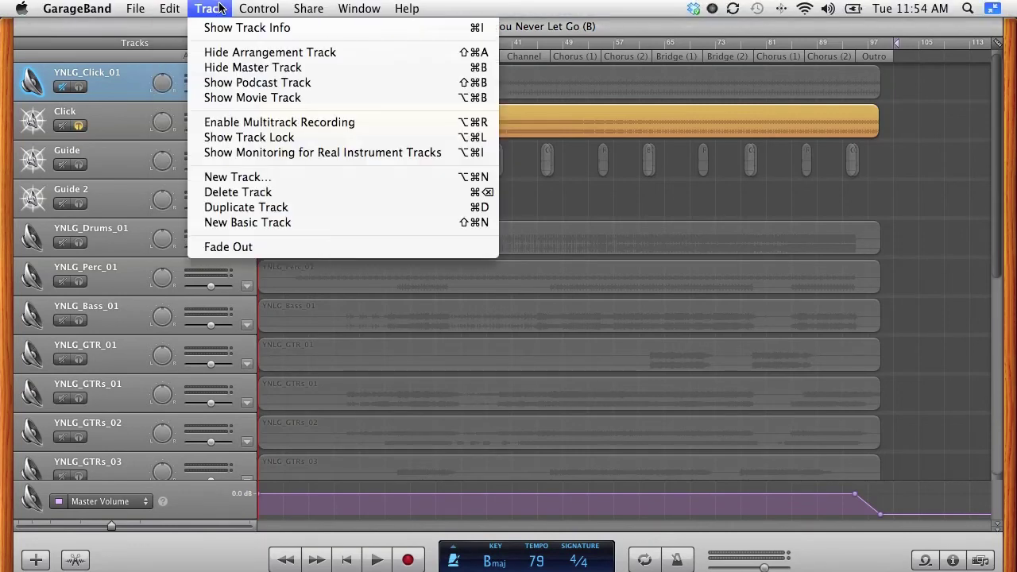
mouse_move(308, 8)
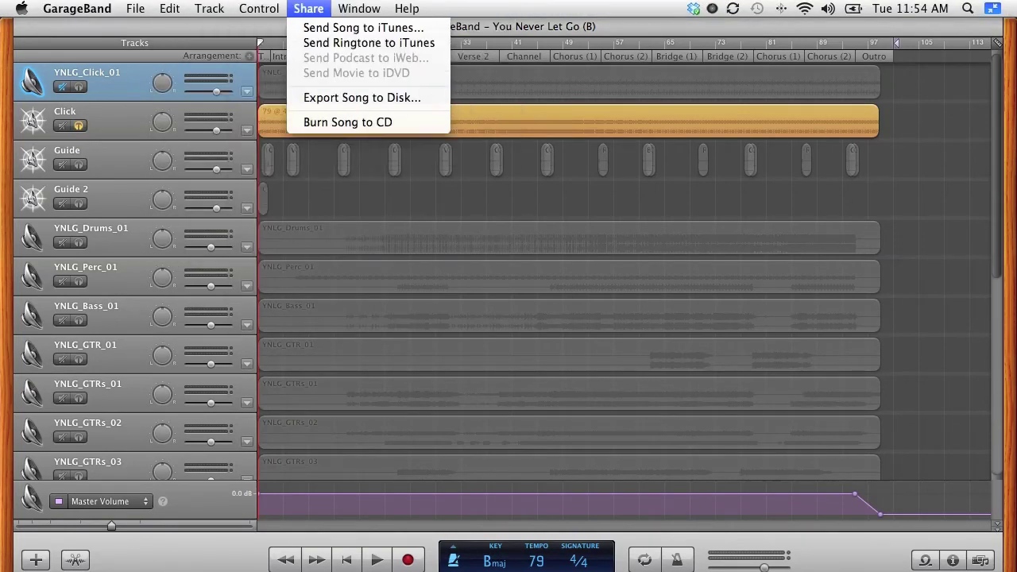
left_click(322, 97)
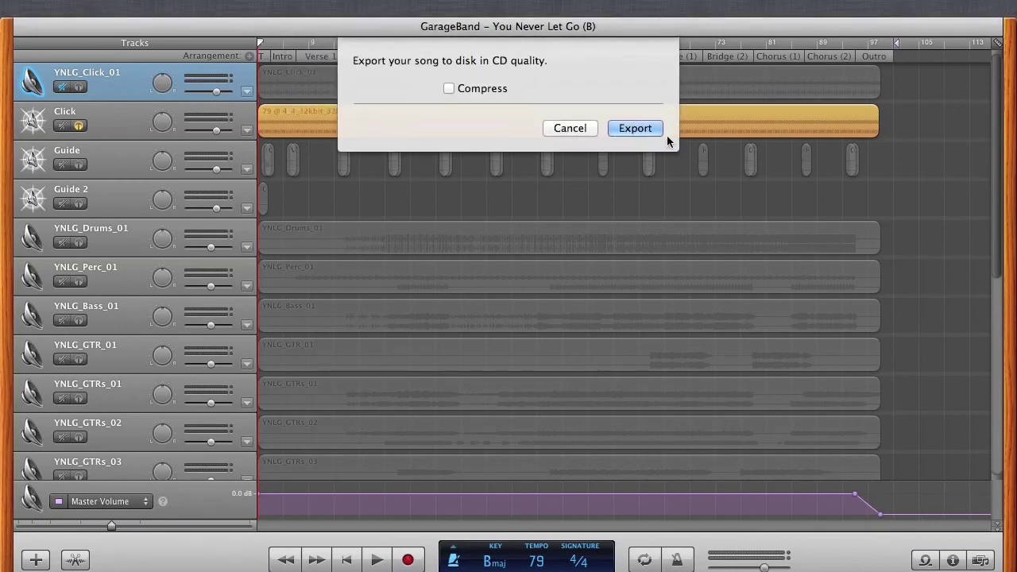
left_click(645, 131)
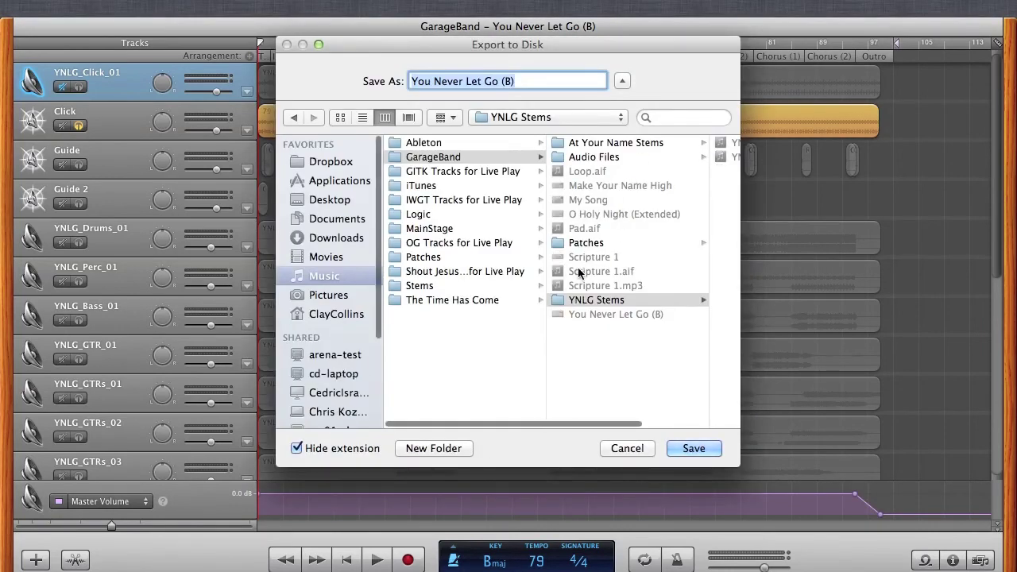
left_click(592, 299)
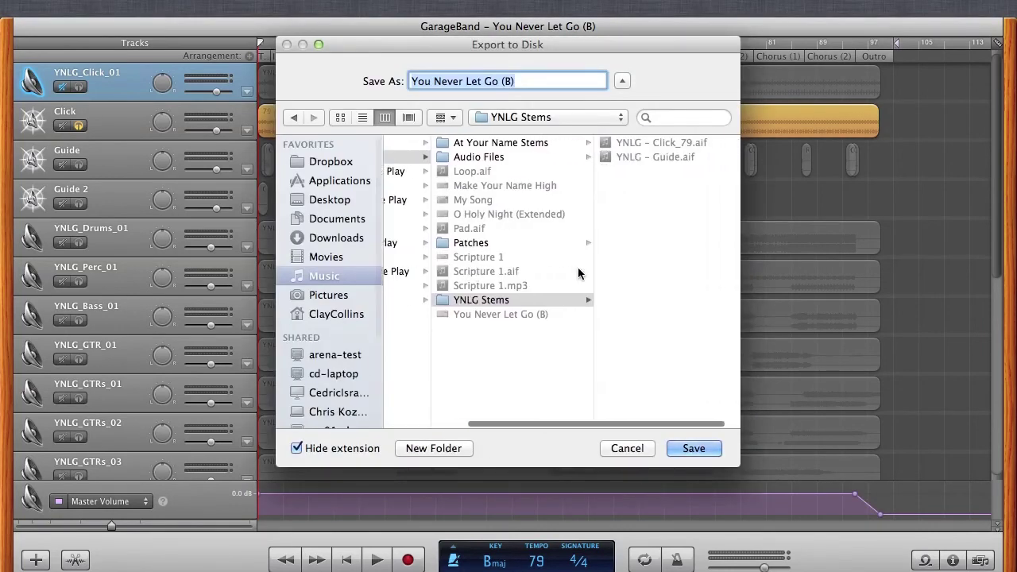
left_click(601, 143)
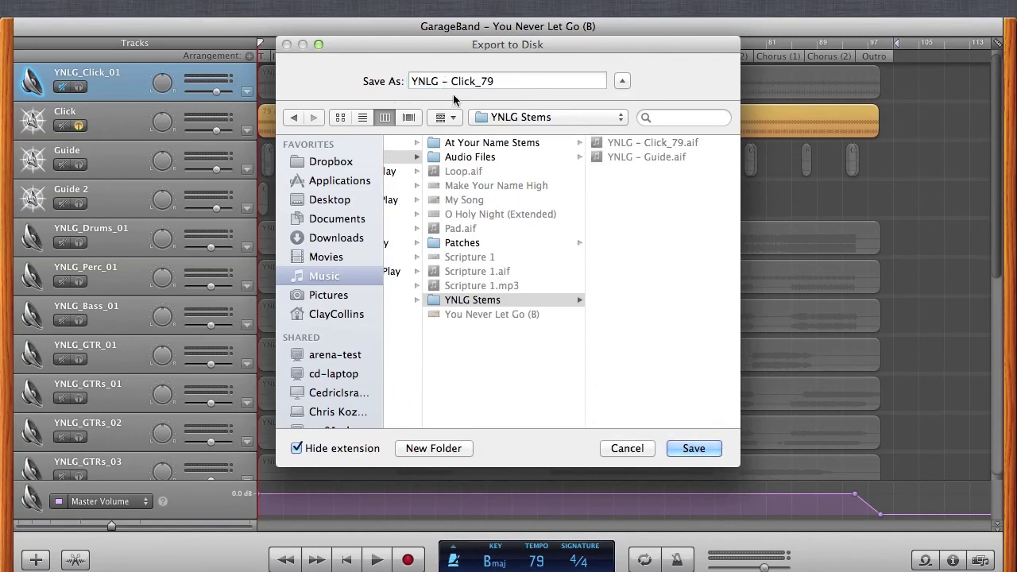
left_click(691, 449)
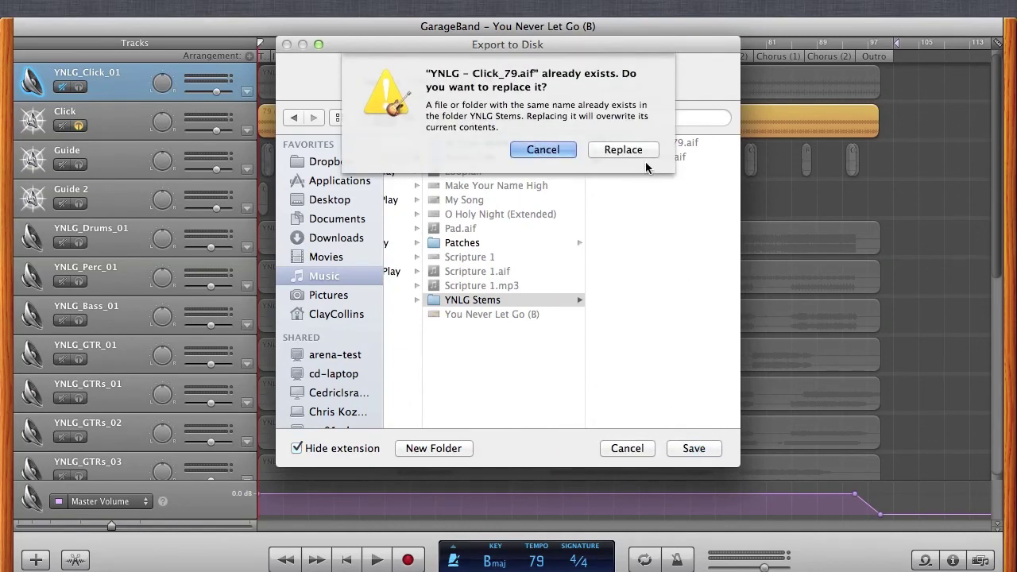
Replace the existing YNLG – Click_79 file, then unsolo Click after the export.
left_click(645, 148)
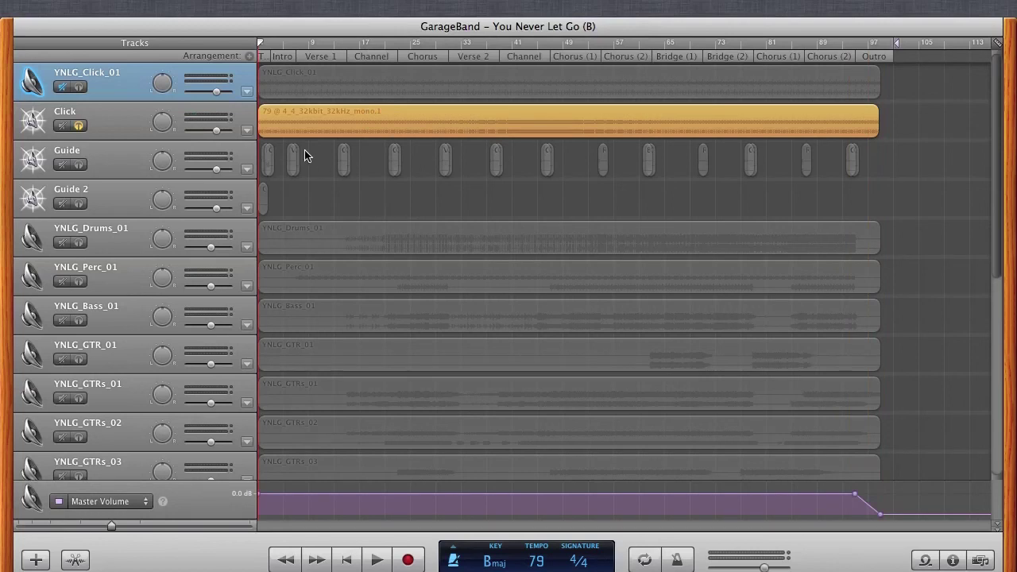
left_click(79, 125)
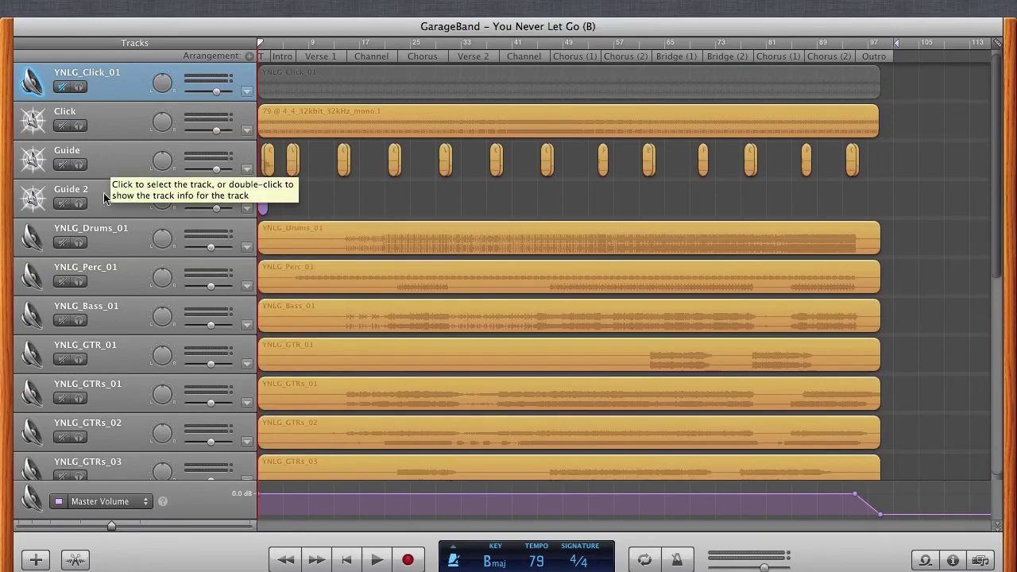
scroll(98, 231, "down", 2)
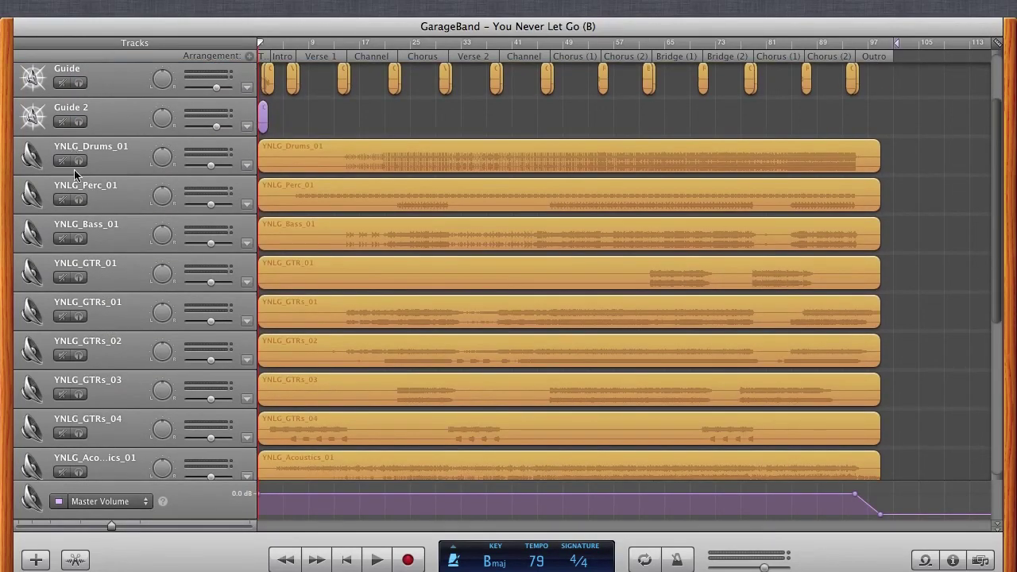